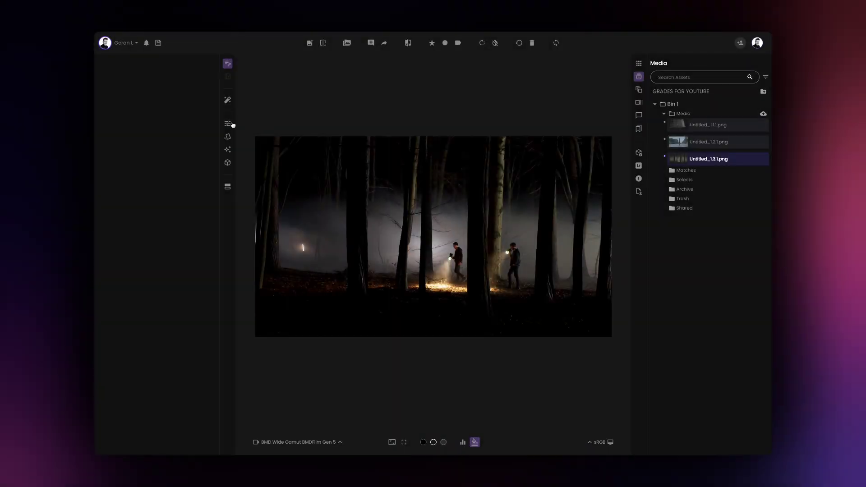
Step: Grade the night forest photo with the NeuralToneAI Chromia model for bluer fog, then show Creative Blocks
click(231, 124)
click(171, 100)
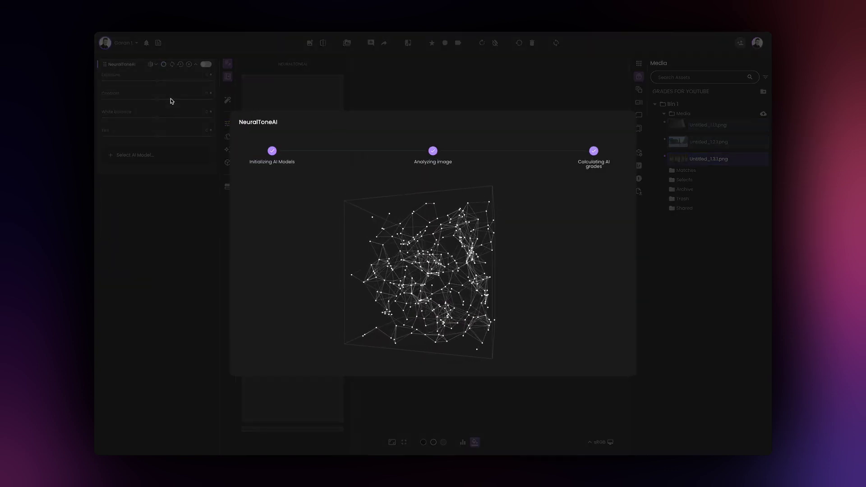
click(289, 104)
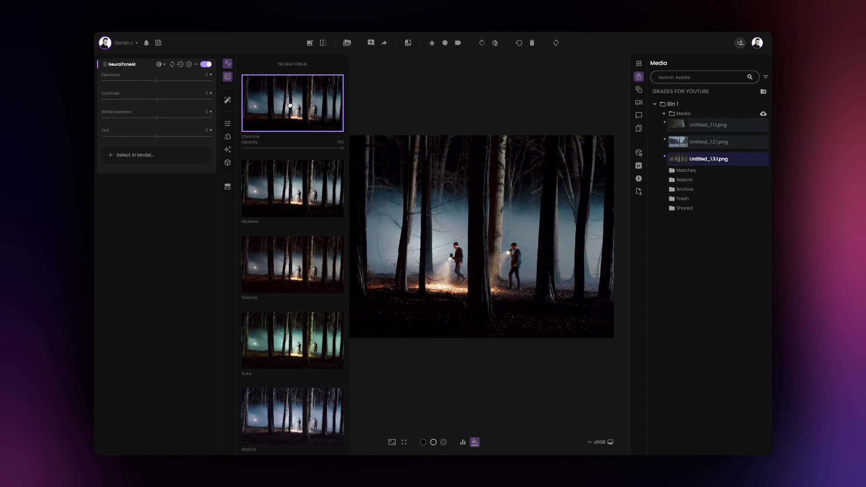
double_click(290, 104)
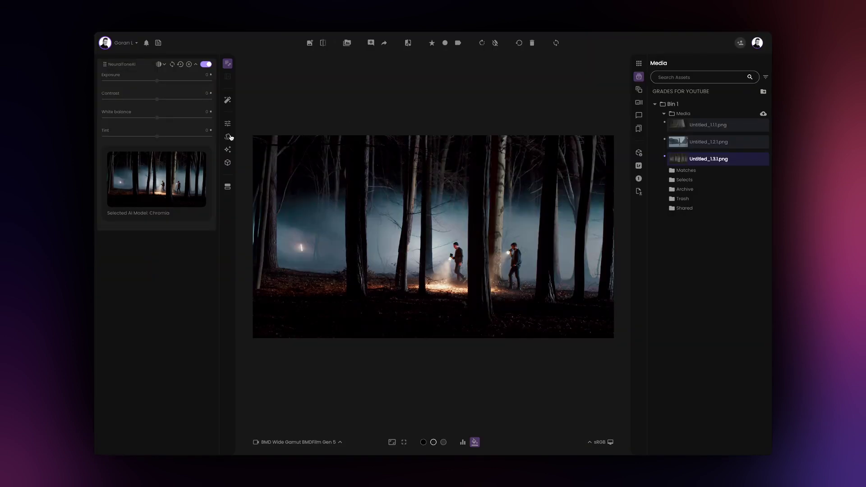
click(229, 137)
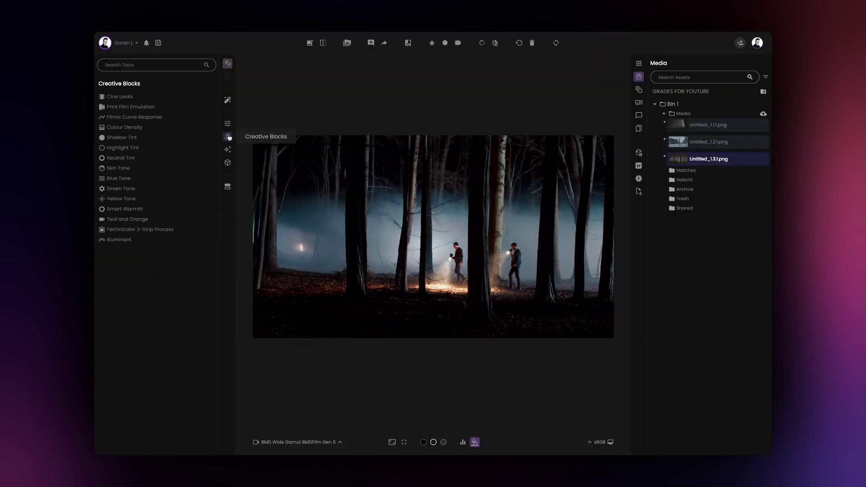
Step: Add a Highlight Tint block to the beach shot's grade and scroll down through the previews
click(166, 148)
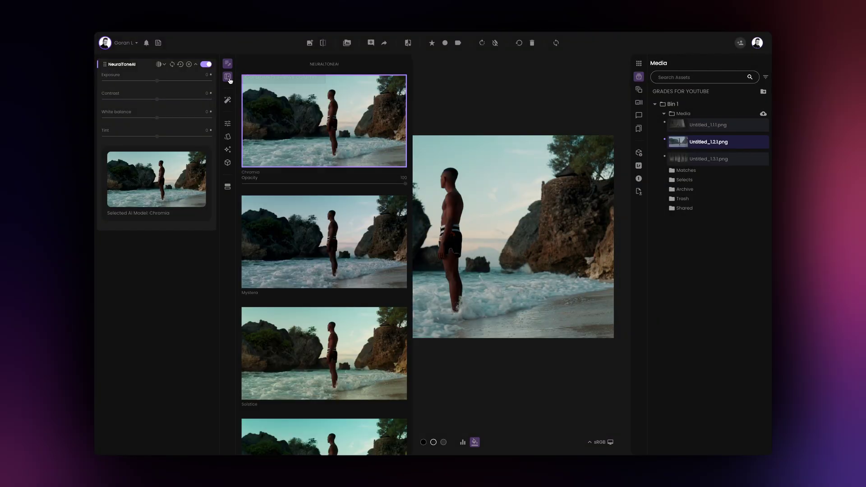
scroll(368, 102, down, 2)
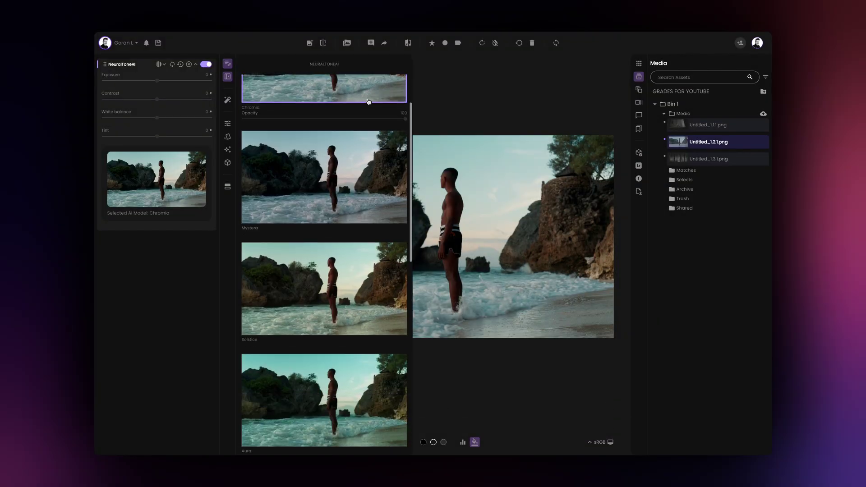
scroll(368, 101, down, 5)
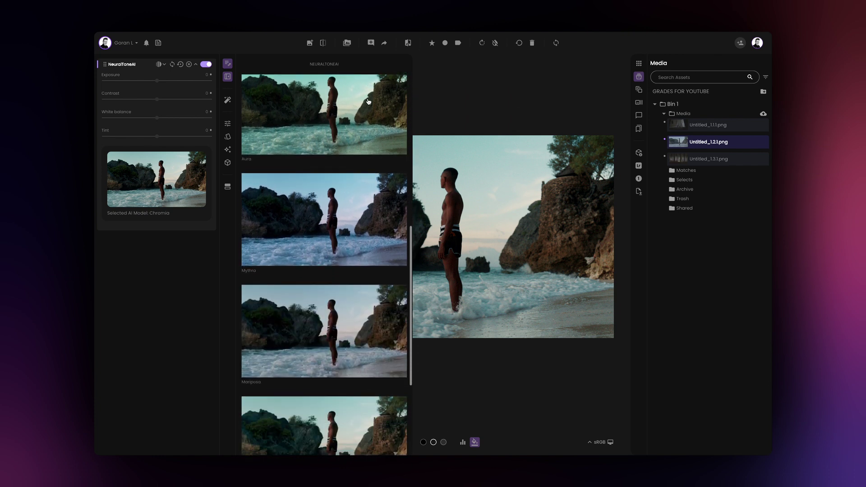
scroll(368, 101, down, 3)
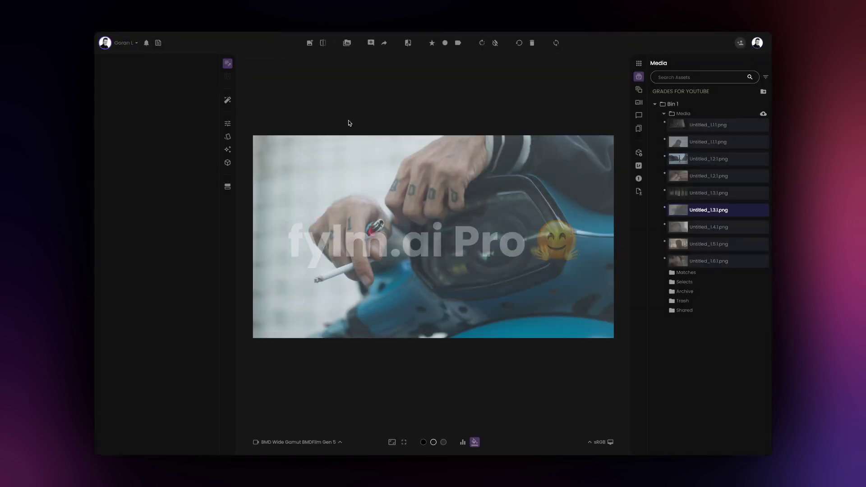
click(228, 125)
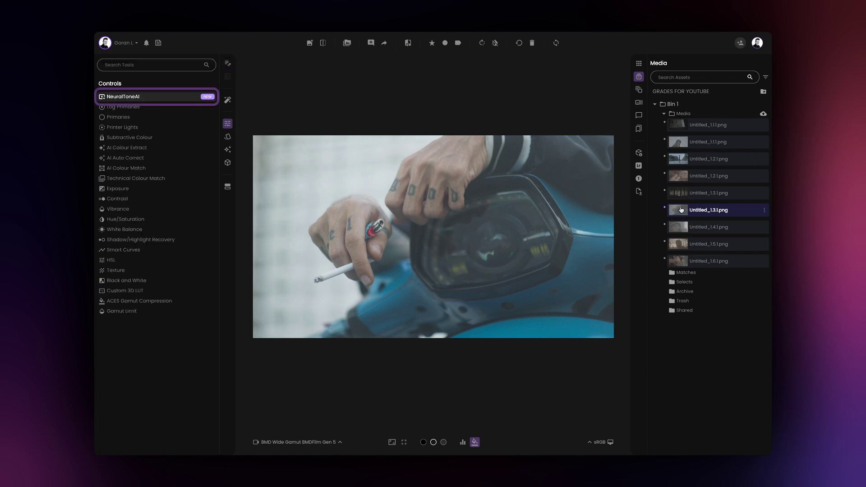
click(764, 211)
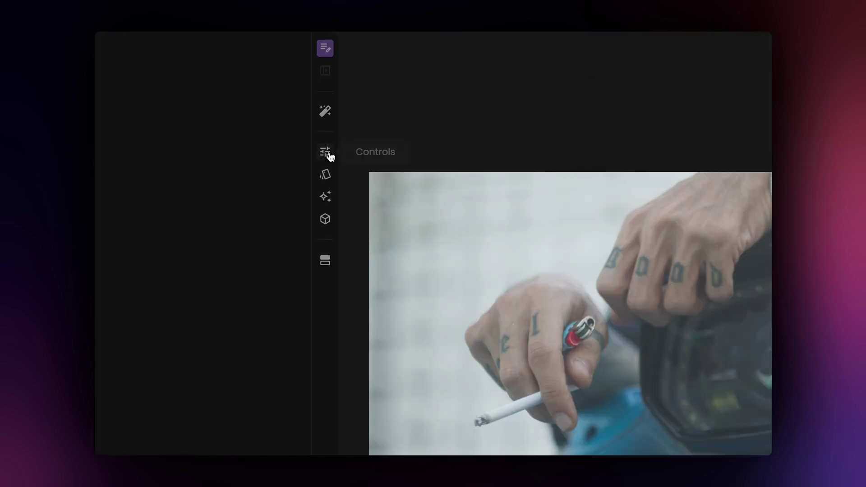
click(229, 125)
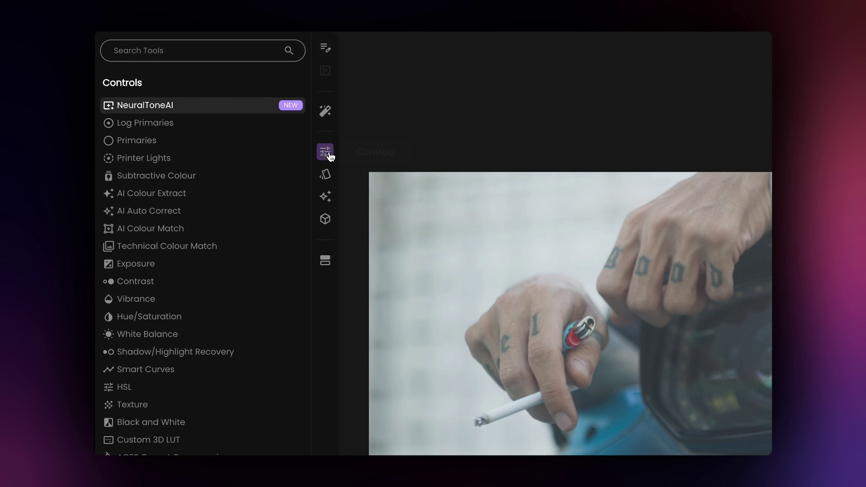
click(240, 108)
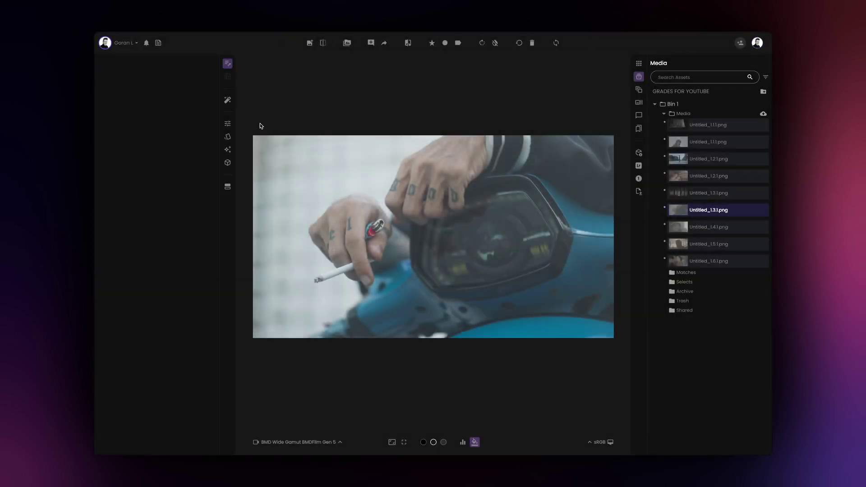
Step: Add NeuralToneAI to the scooter close-up, apply Chromia from the enlarged previews, then hide them
click(228, 124)
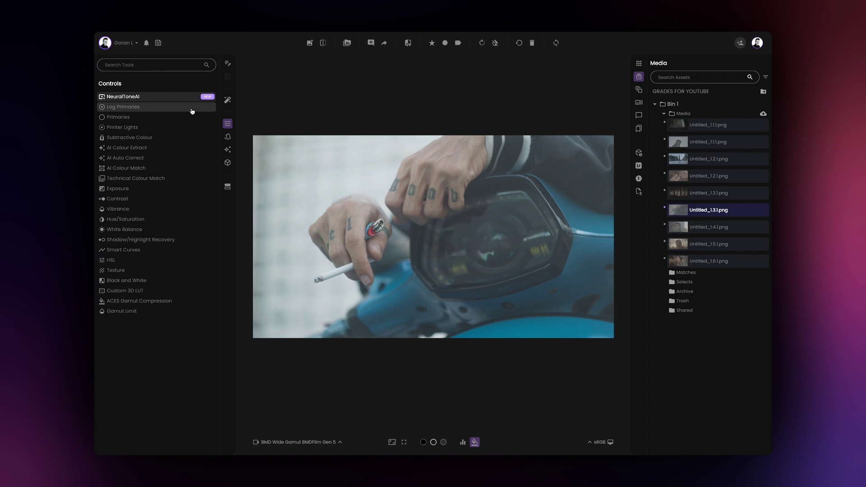
click(178, 99)
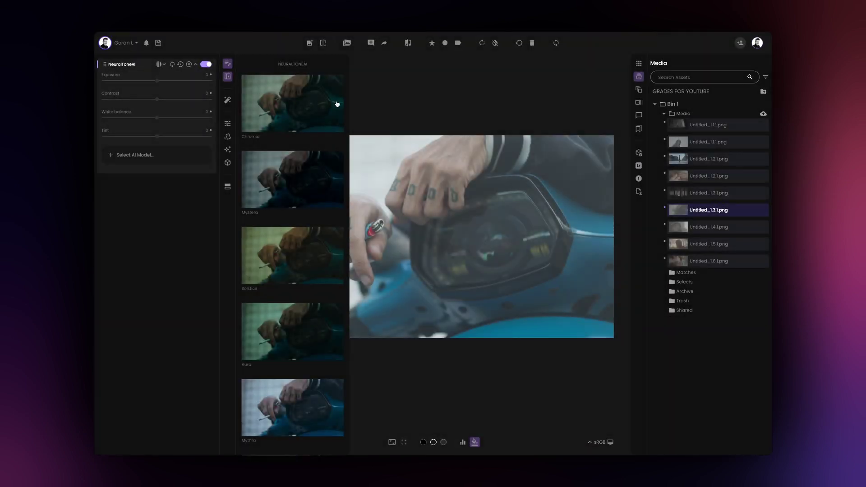
drag(349, 99, 433, 104)
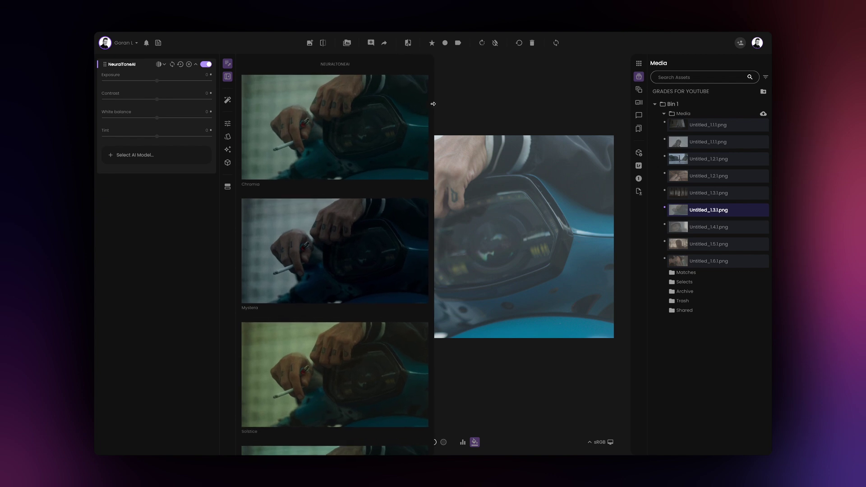
click(403, 109)
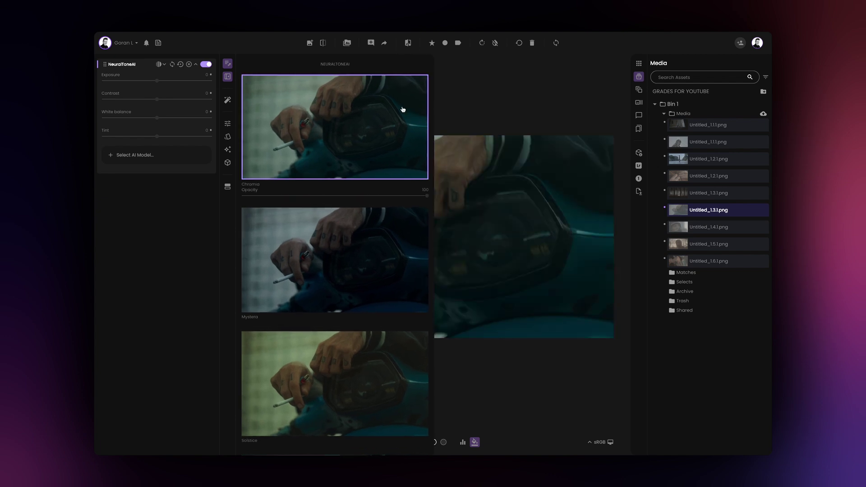
click(228, 77)
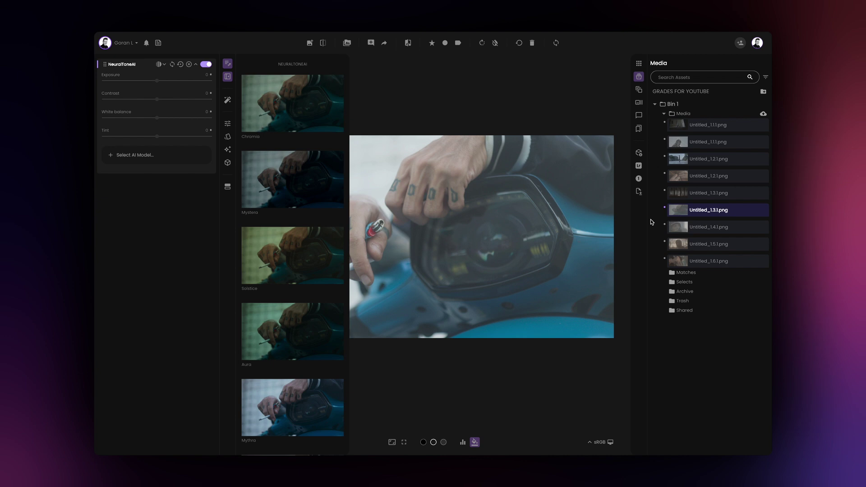
Step: Return to the scooter close-up and expand its NeuralToneAI settings and grade previews
click(680, 230)
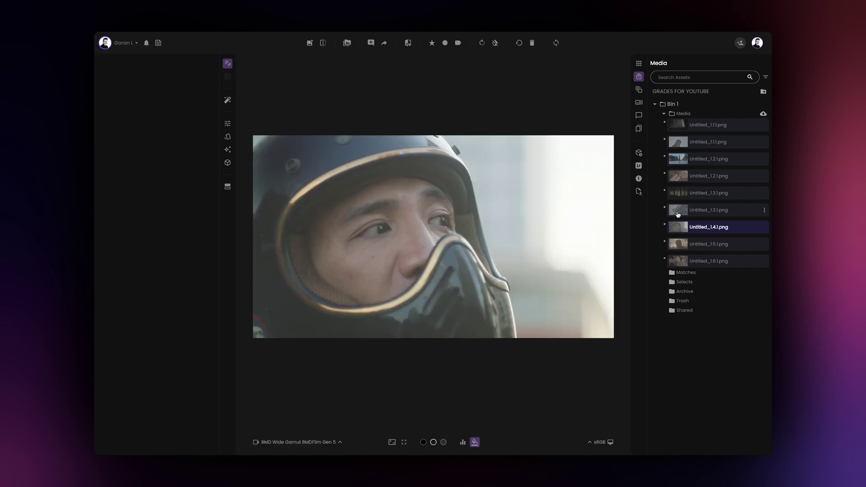
click(678, 215)
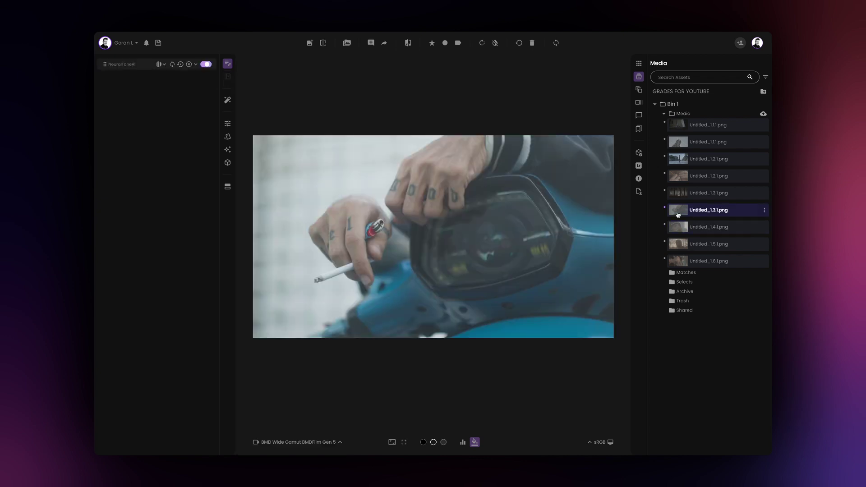
click(133, 65)
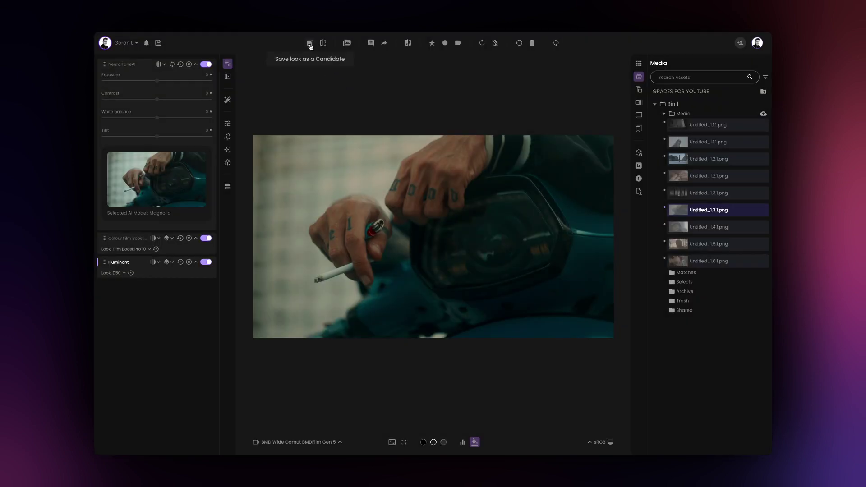
Step: Save the scooter close-up's current grade as candidate 'Closeup Look'
click(310, 44)
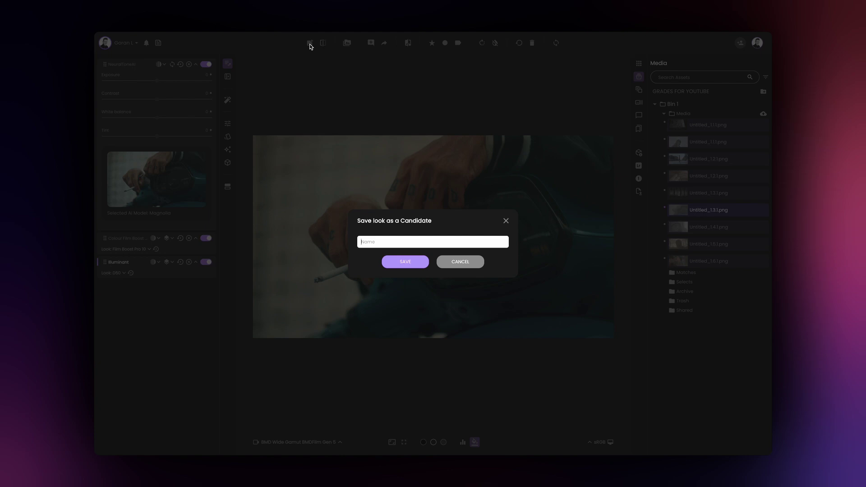
text(Closeup Look)
click(405, 258)
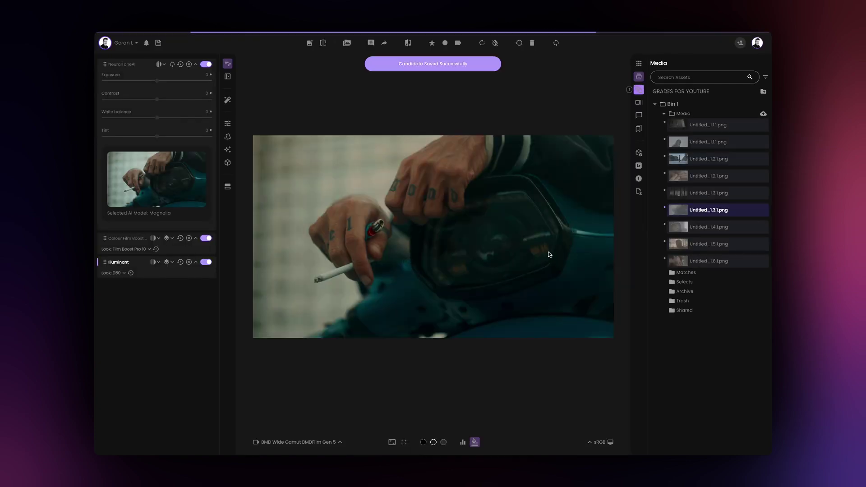
Step: Apply the Closeup Look candidate to helmet photo Untitled_1.4.1.png and regenerate NeuralToneAI variations
click(686, 227)
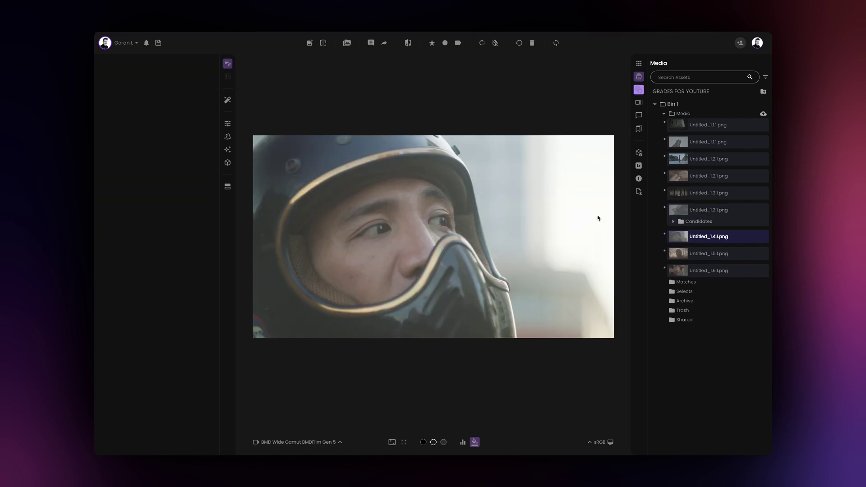
click(347, 43)
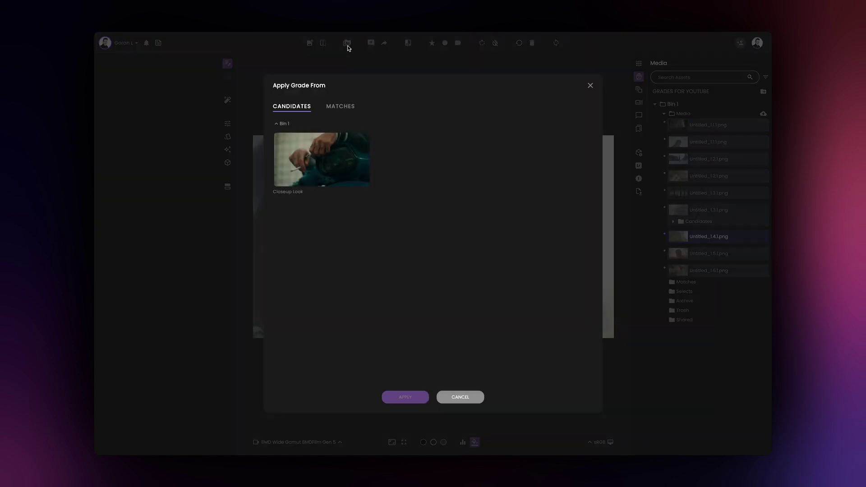
click(339, 156)
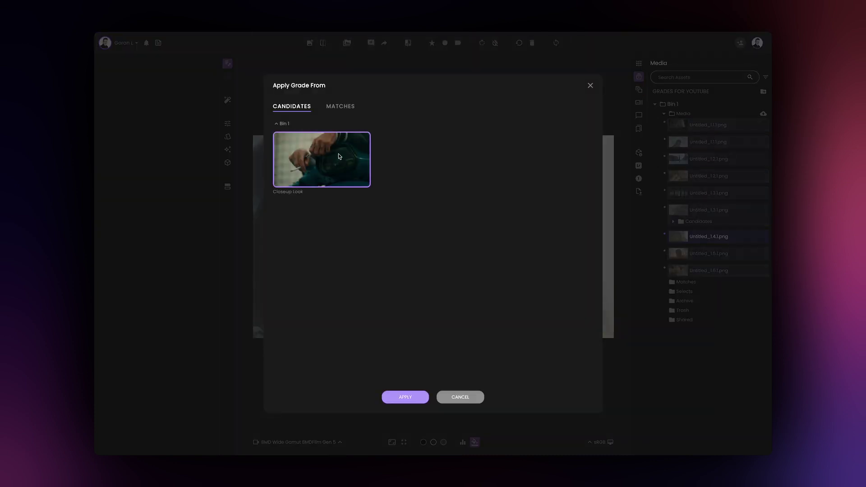
click(405, 397)
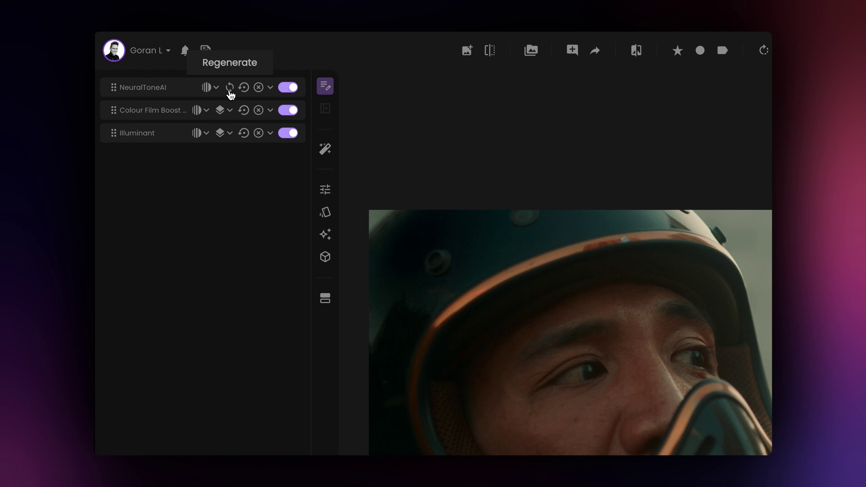
click(229, 92)
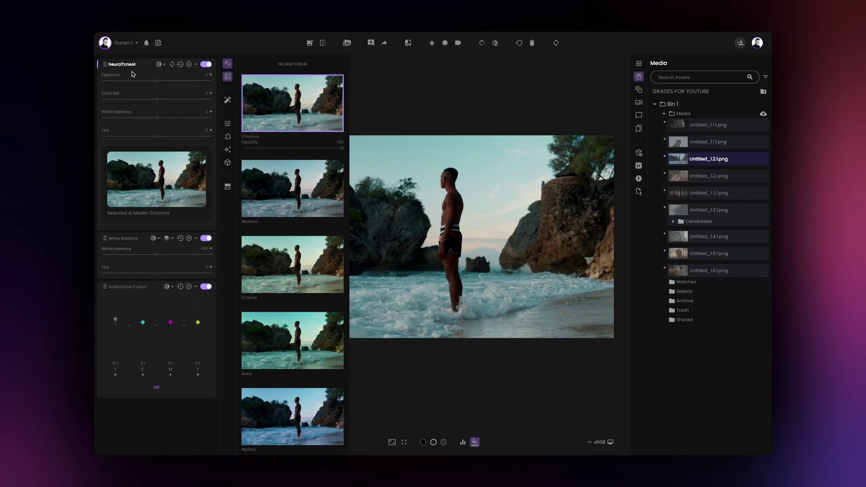
Step: Move NeuralToneAI below White Balance, regenerate looks, and set Contrast to -0.11 and White balance to 650
drag(104, 64, 108, 111)
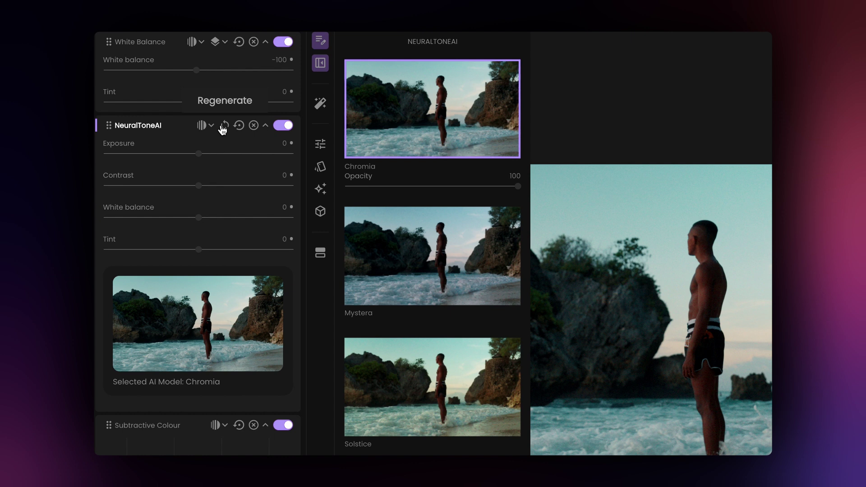
click(223, 128)
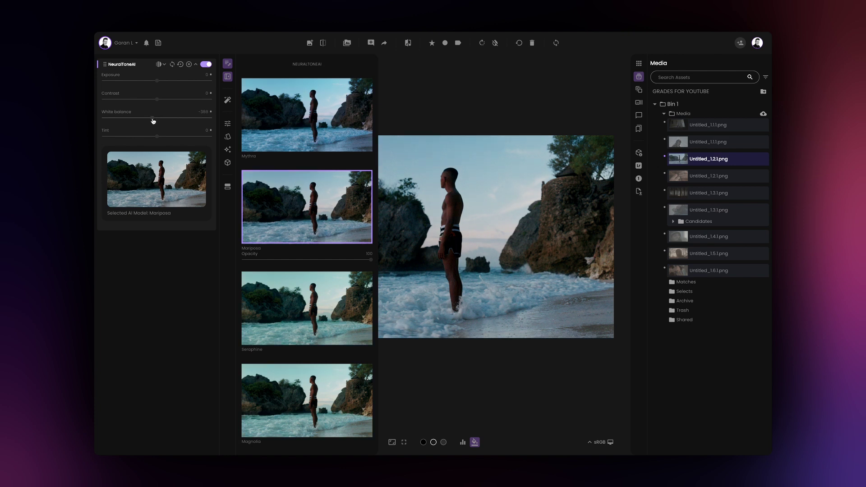
drag(157, 99, 156, 100)
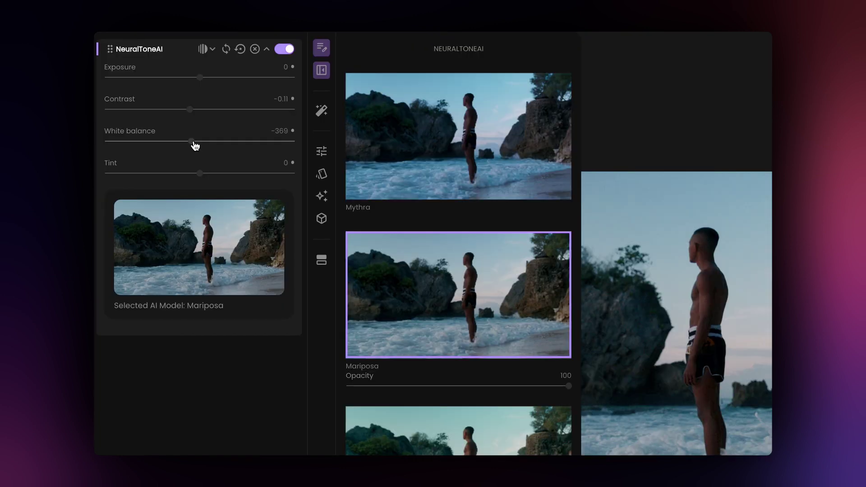
drag(193, 143, 215, 142)
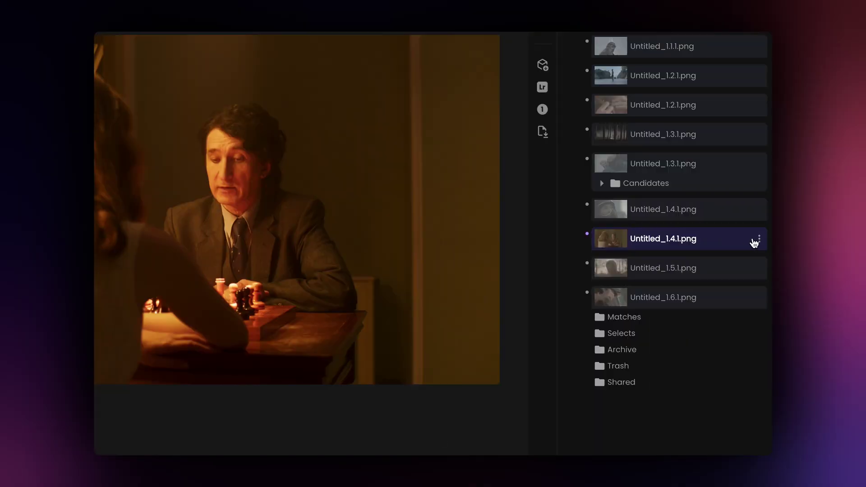
Step: Grade the chess shot Untitled_1.4.1.png with the NeuralToneAI Aura model from its row menu
click(764, 254)
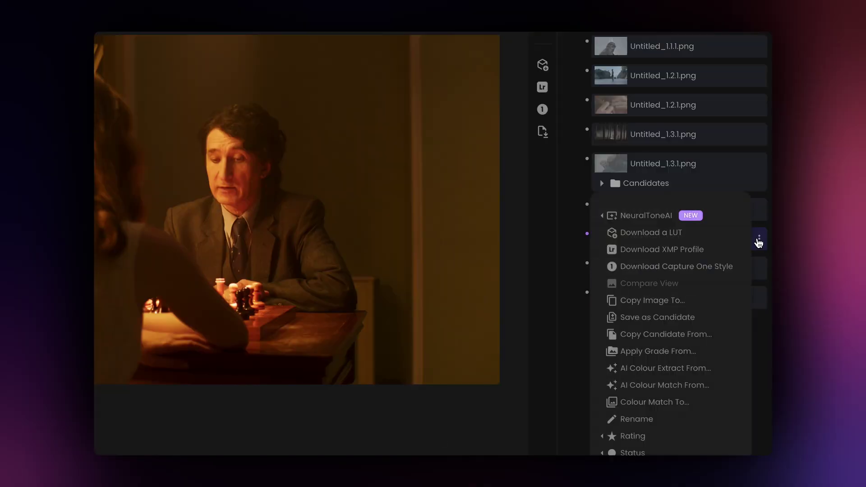
mouse_move(653, 224)
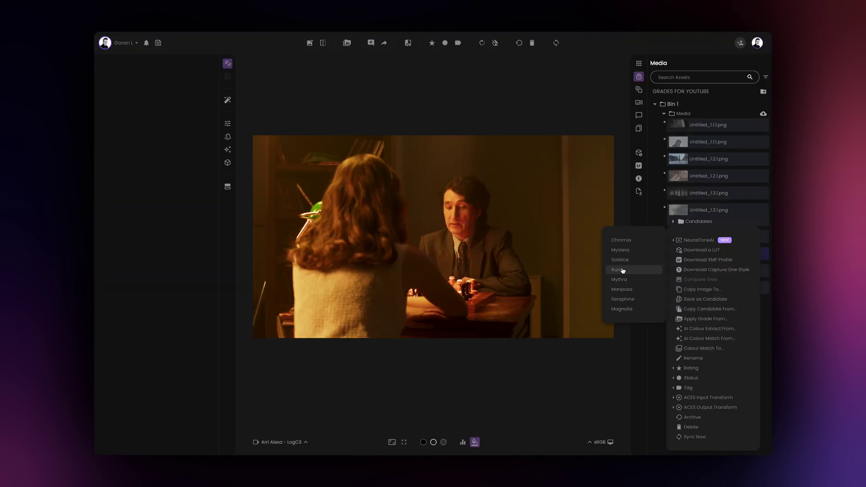
click(623, 270)
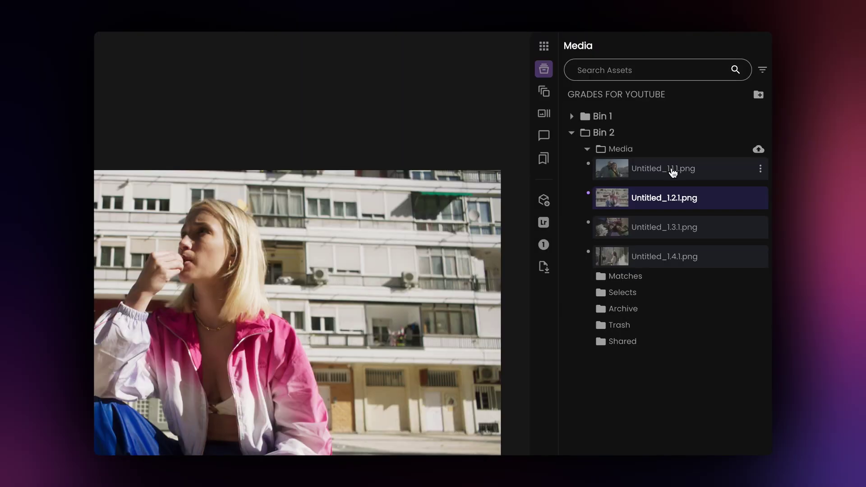
Step: Grade the selected Bin 2 photos with the NeuralToneAI Chromia model from a row's menu
click(713, 135)
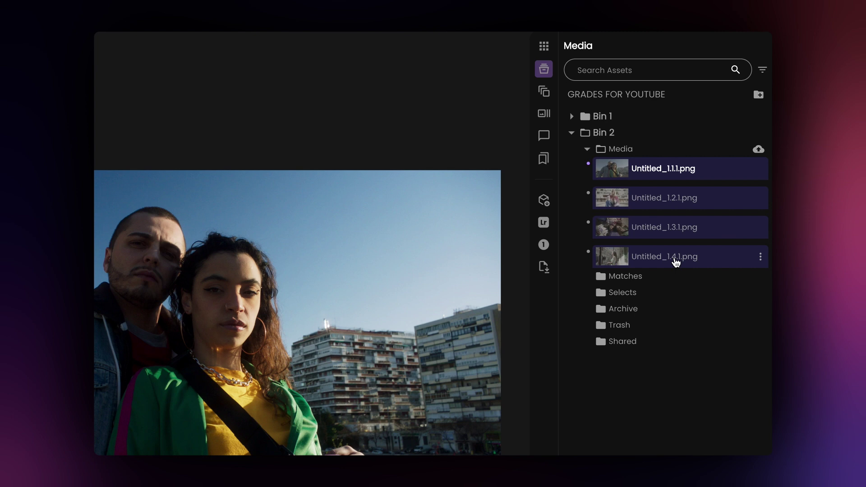
click(761, 230)
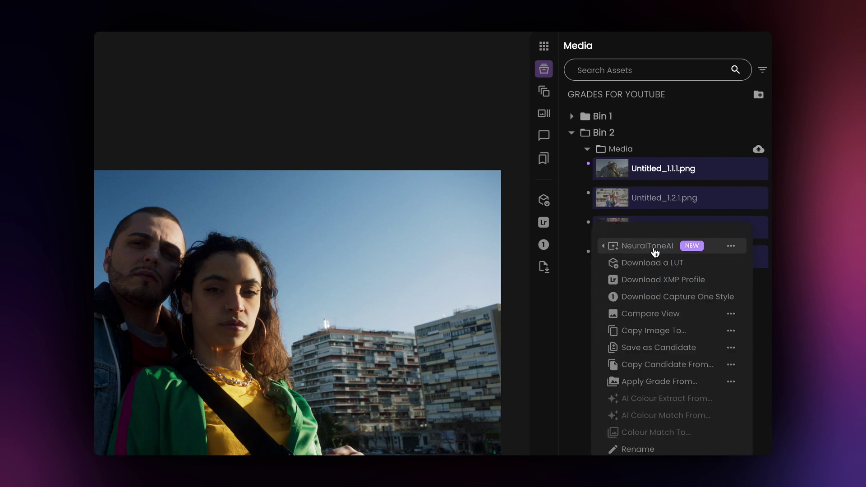
mouse_move(654, 252)
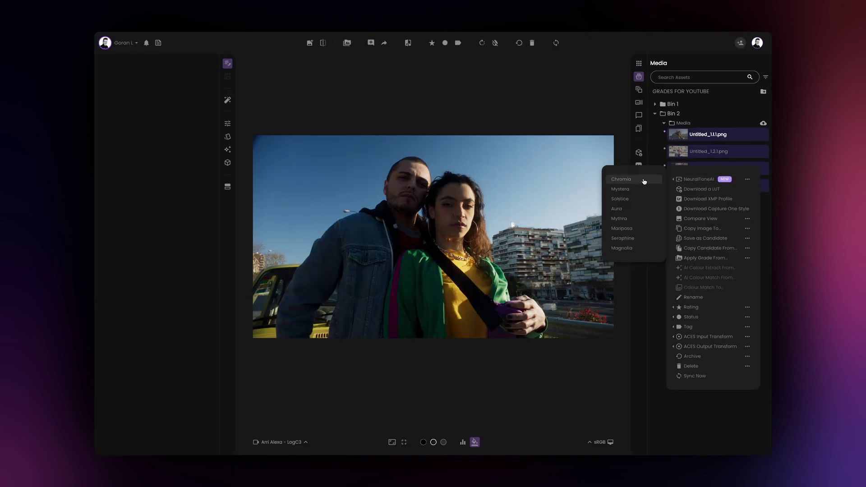
click(643, 180)
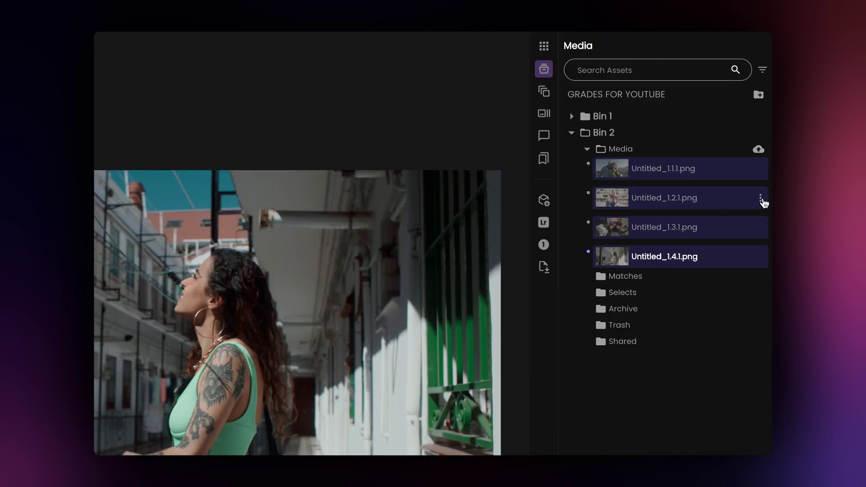
click(761, 199)
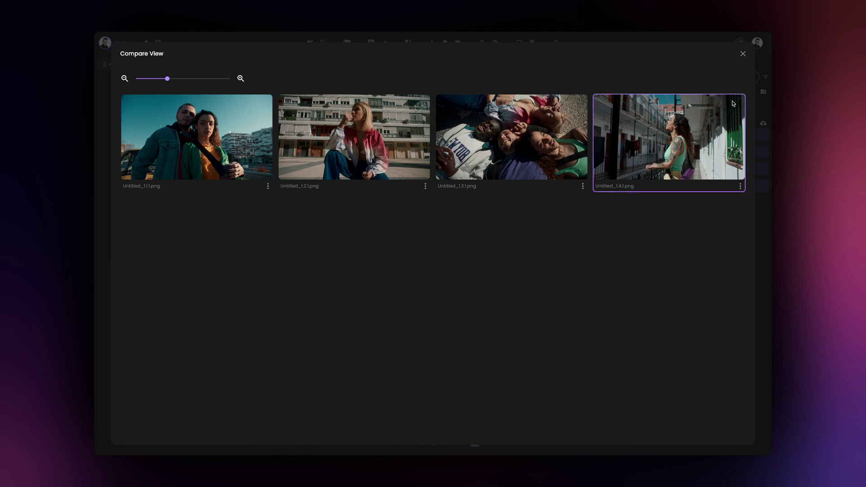
click(743, 54)
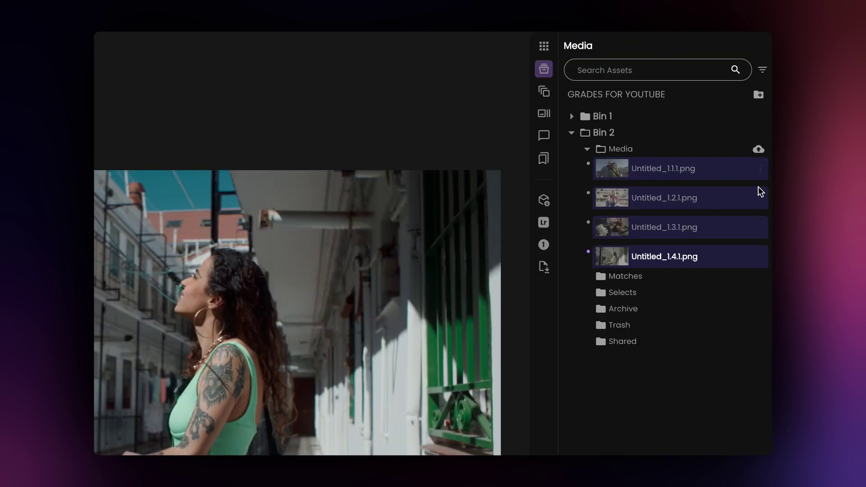
Step: Save the selected Bin 2 photos' grades as candidates and bring up the Save Image options
click(764, 151)
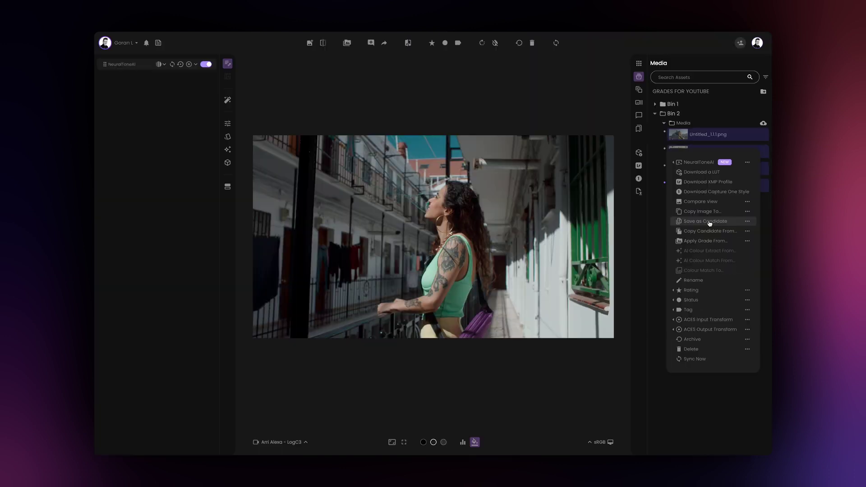
click(705, 221)
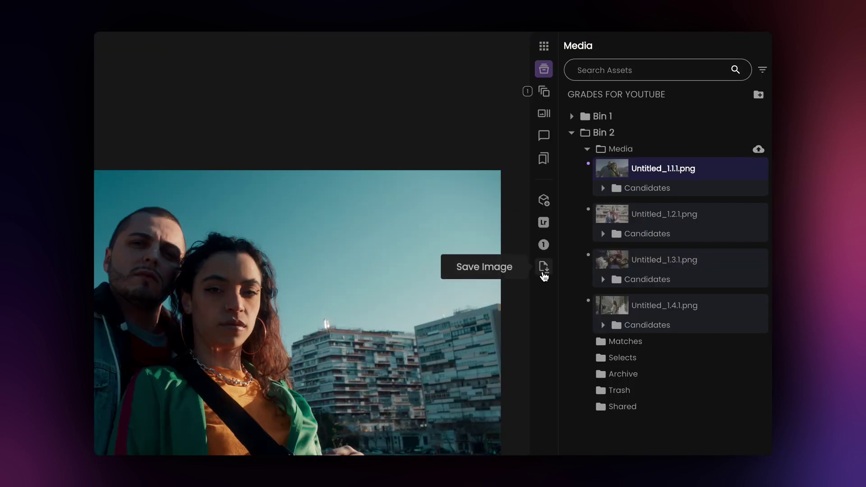
click(638, 193)
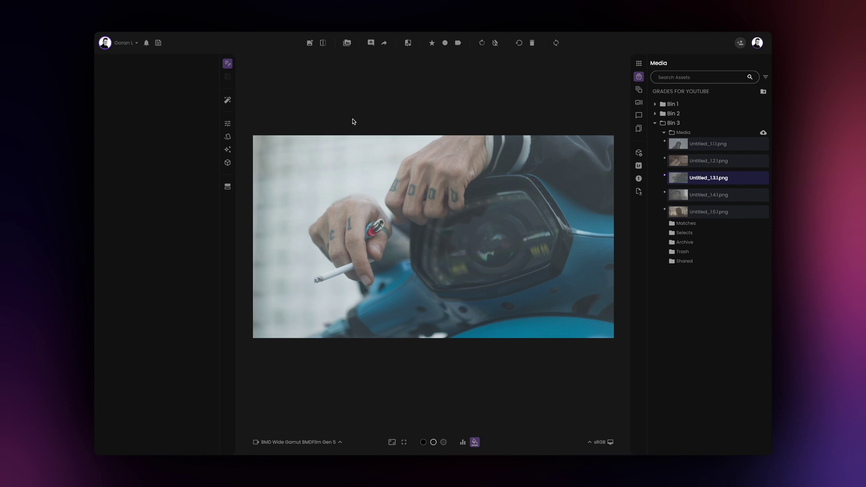
Step: Add NeuralToneAI to Untitled_1.3.1.png using the Magnolia model
click(228, 123)
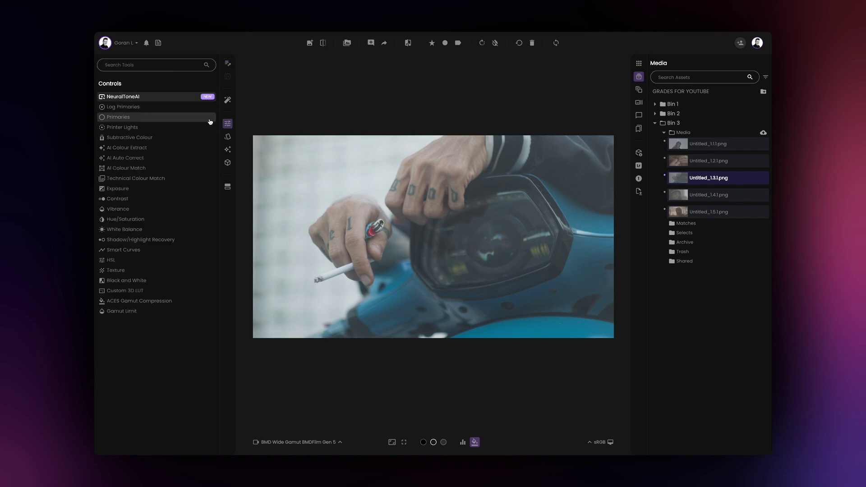
click(135, 98)
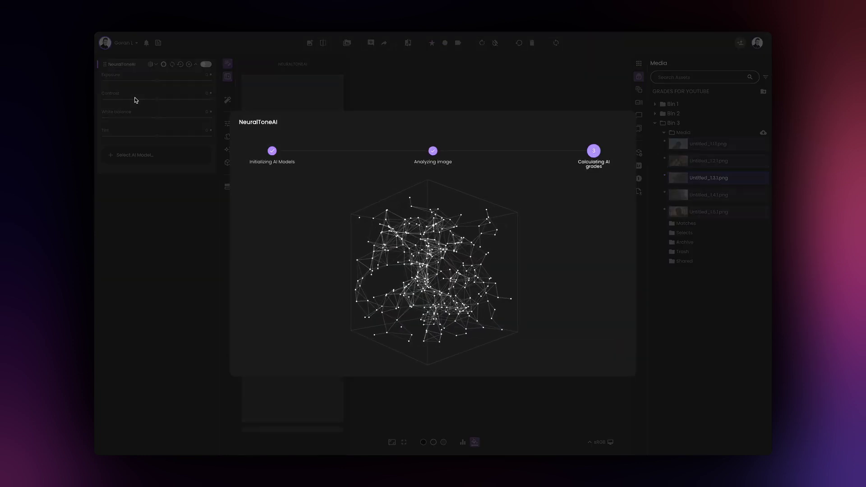
scroll(277, 197, down, 5)
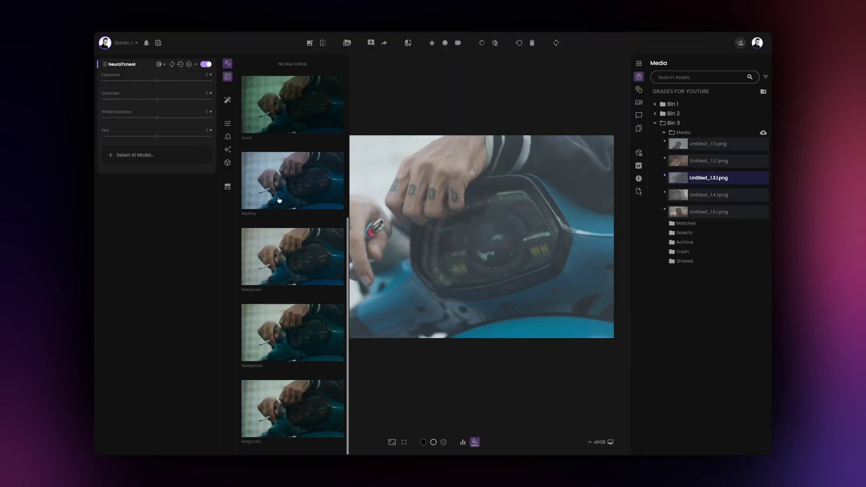
click(279, 414)
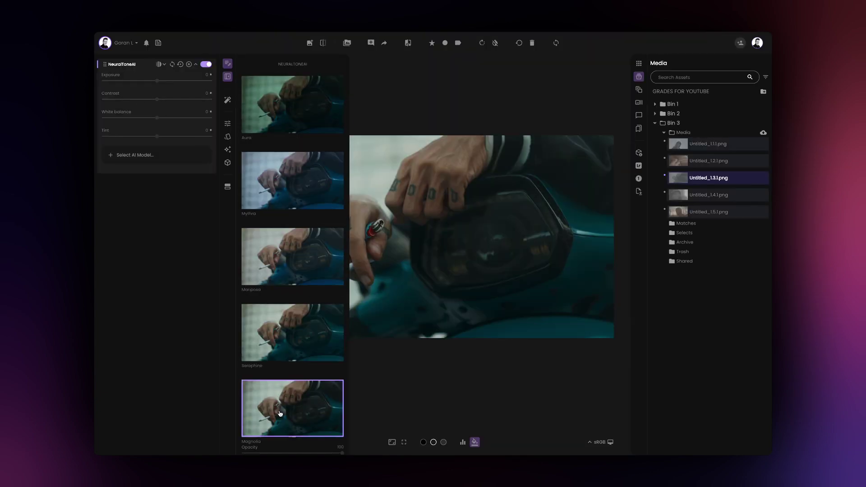
click(228, 77)
Step: Add Colour Film Boost with the Film Boost Pro 10 look and an Illuminant D50 layer
click(228, 123)
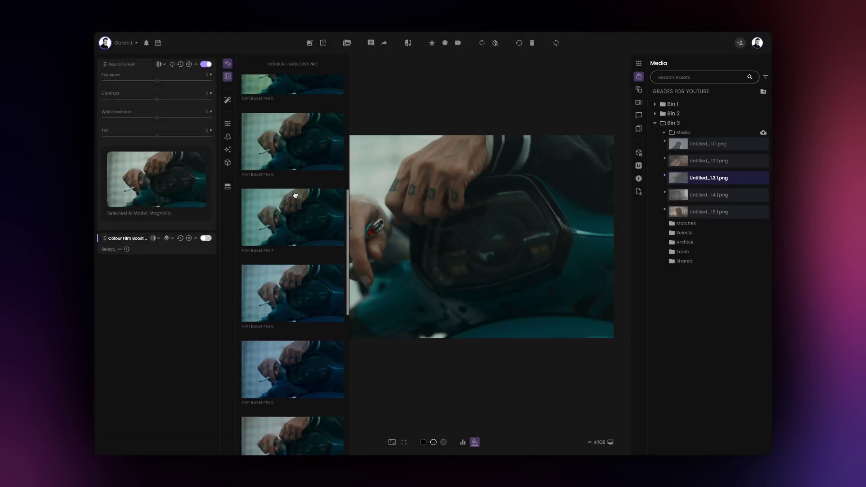
scroll(295, 195, down, 2)
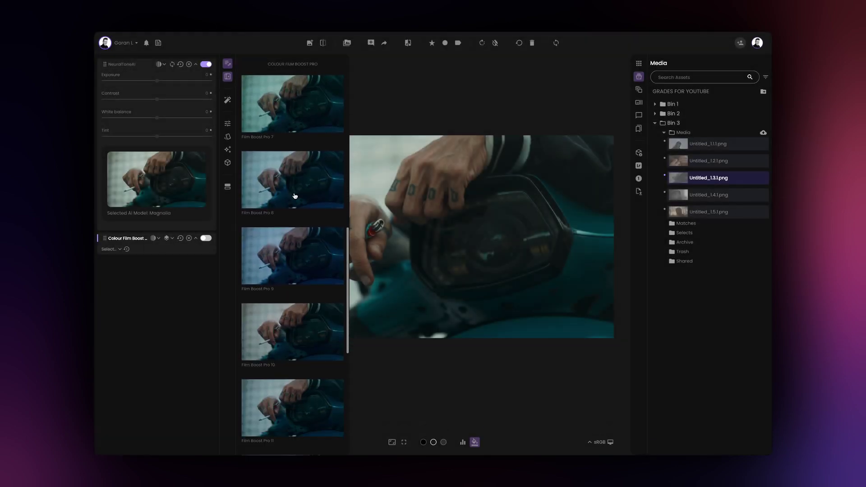
click(297, 336)
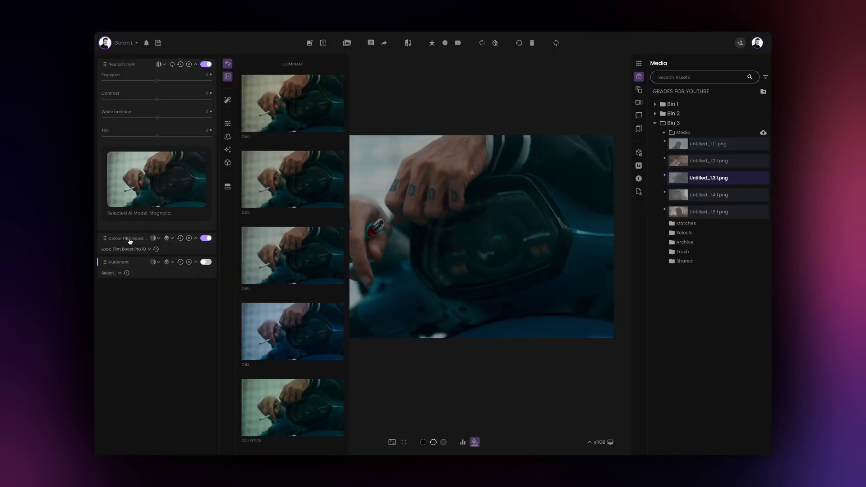
click(278, 130)
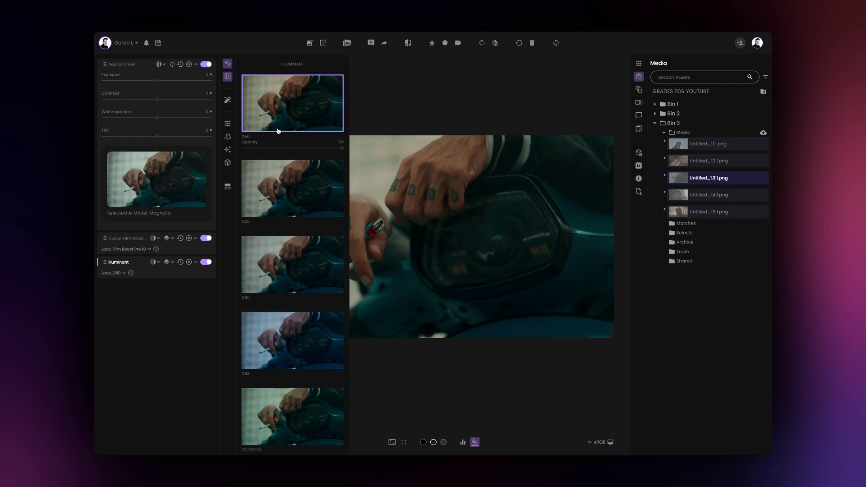
Step: Save the current look as a candidate named 'Grade'
click(309, 43)
text(Grade)
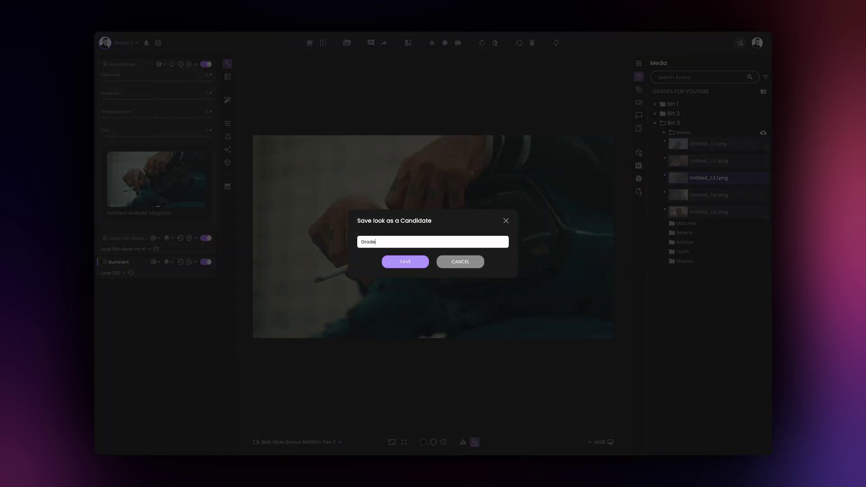
key(Return)
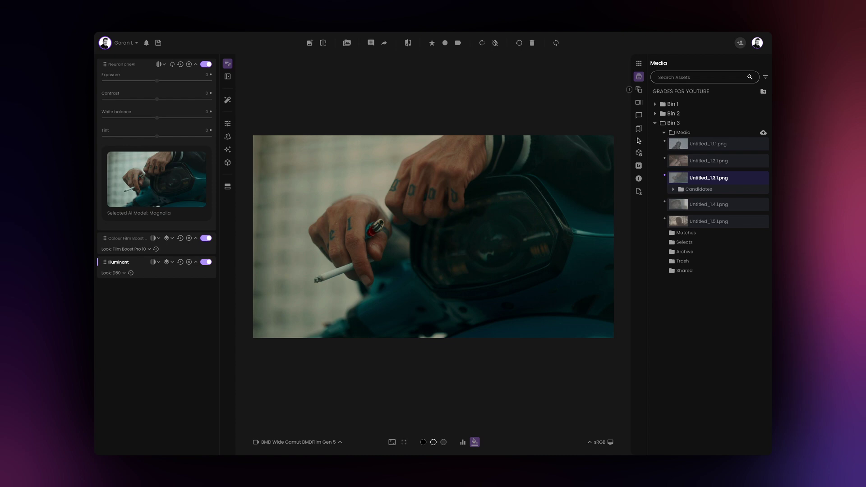
Step: Show all shots in Compare View and open Untitled_1.2.1.png from it
click(699, 146)
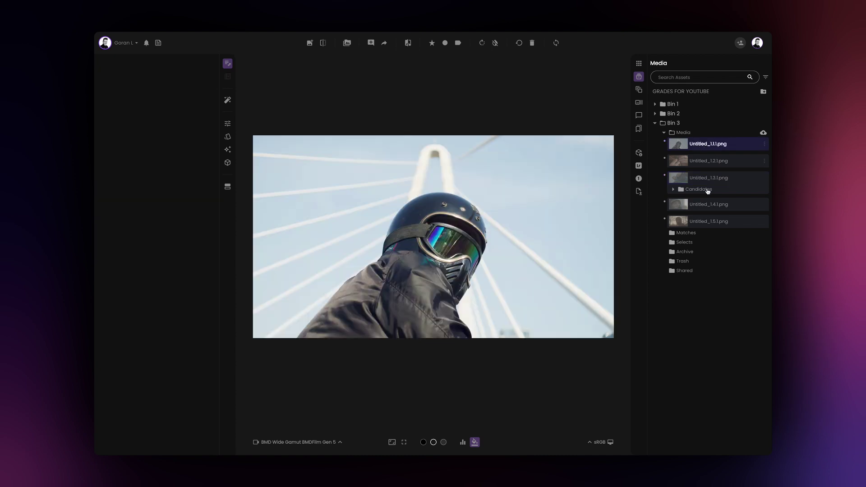
click(764, 221)
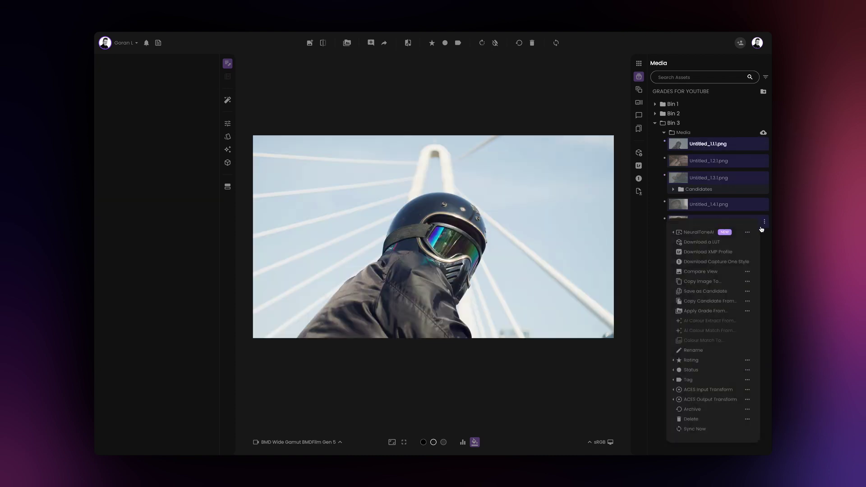
click(716, 311)
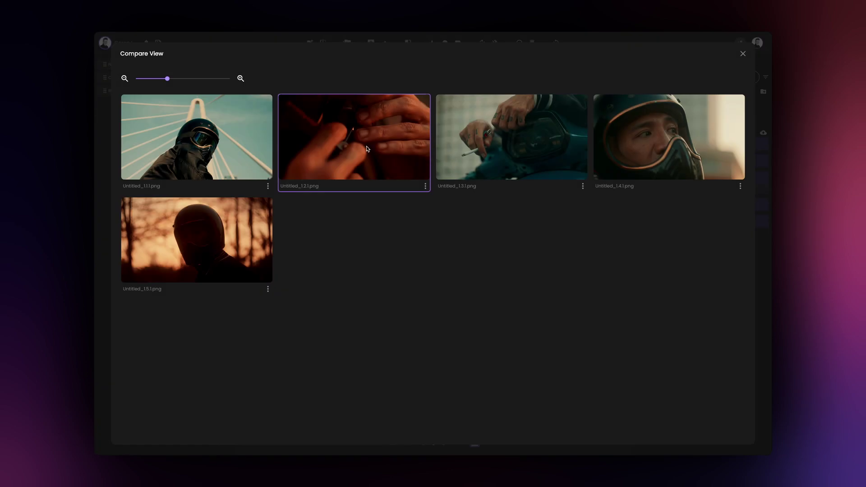
click(357, 147)
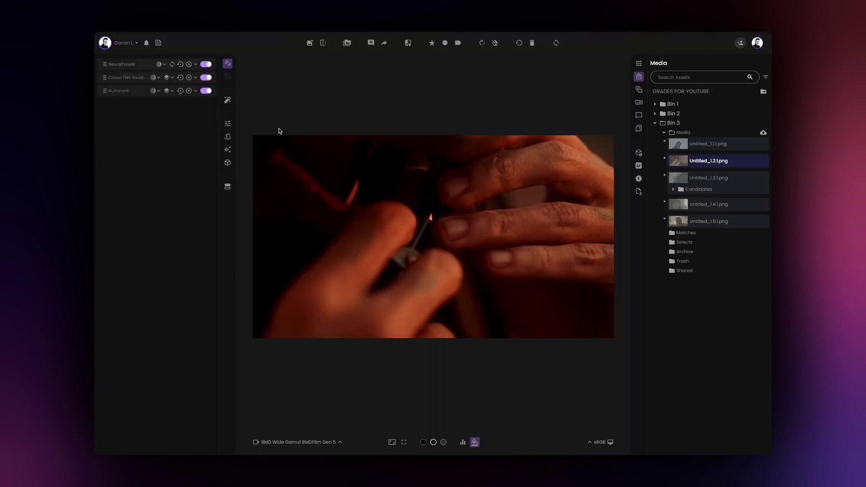
Step: Cool the NeuralToneAI white balance toward teal on Untitled_1.2.1.png and Untitled_1.5.1.png
click(120, 65)
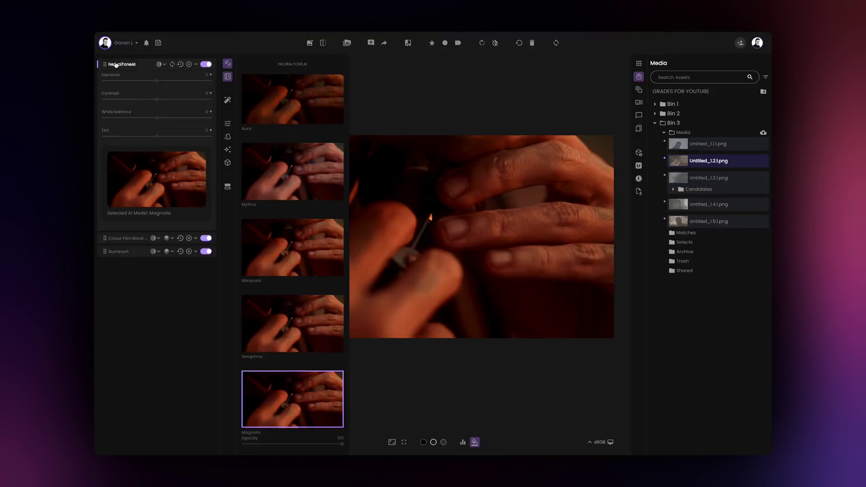
drag(157, 119, 138, 119)
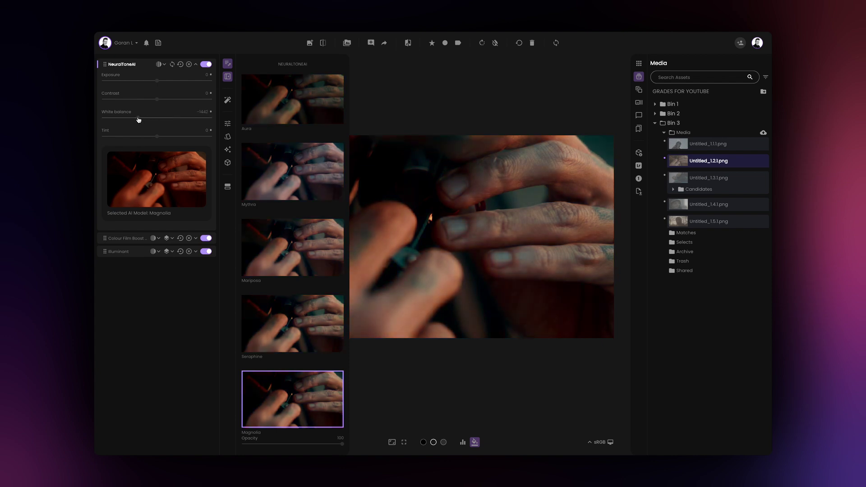
click(227, 76)
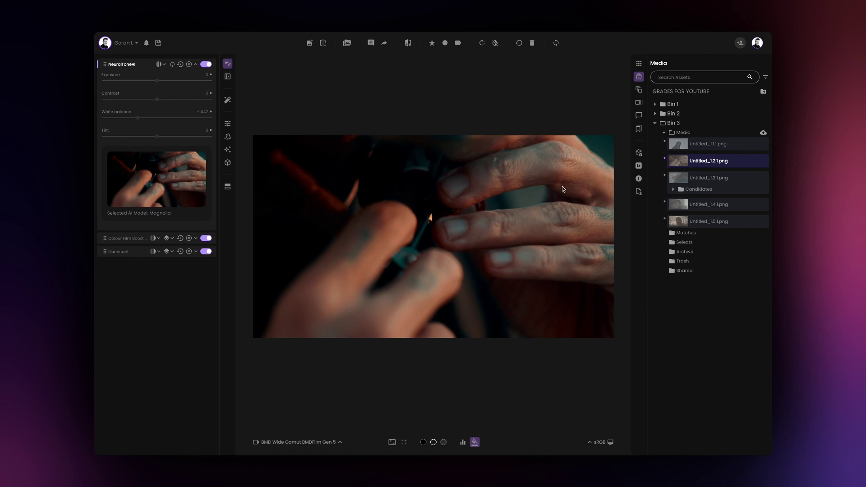
click(675, 221)
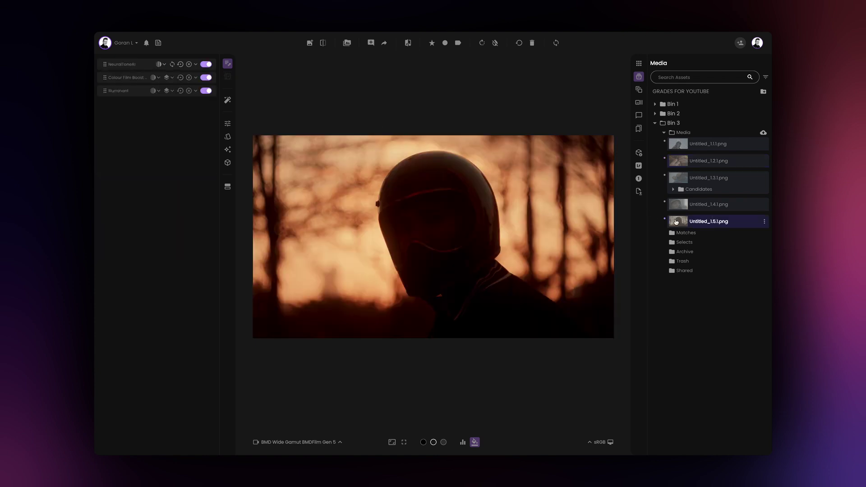
click(117, 66)
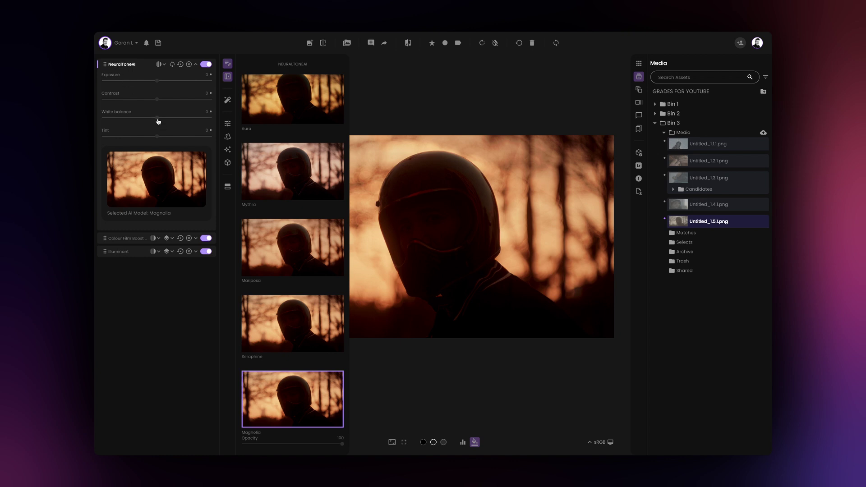
drag(158, 121, 134, 120)
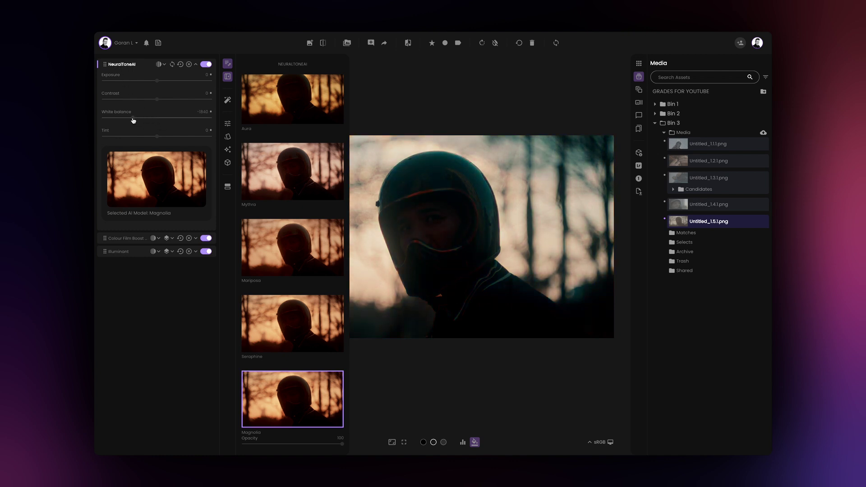
click(228, 77)
key(c)
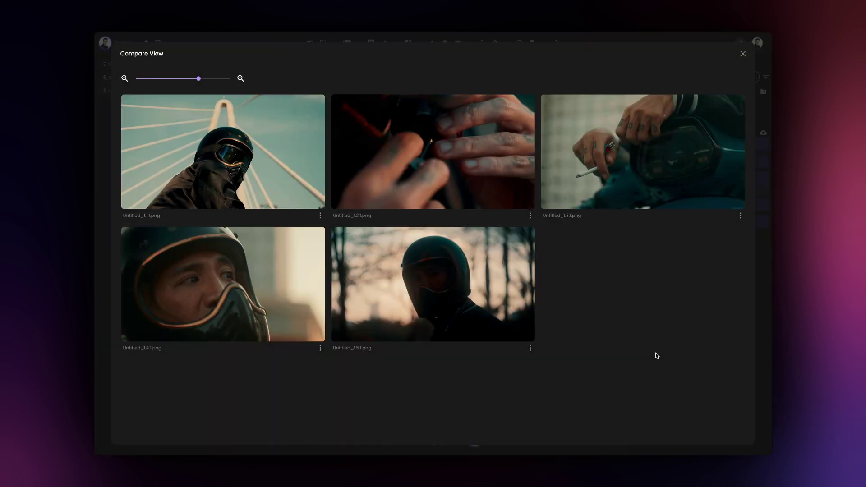